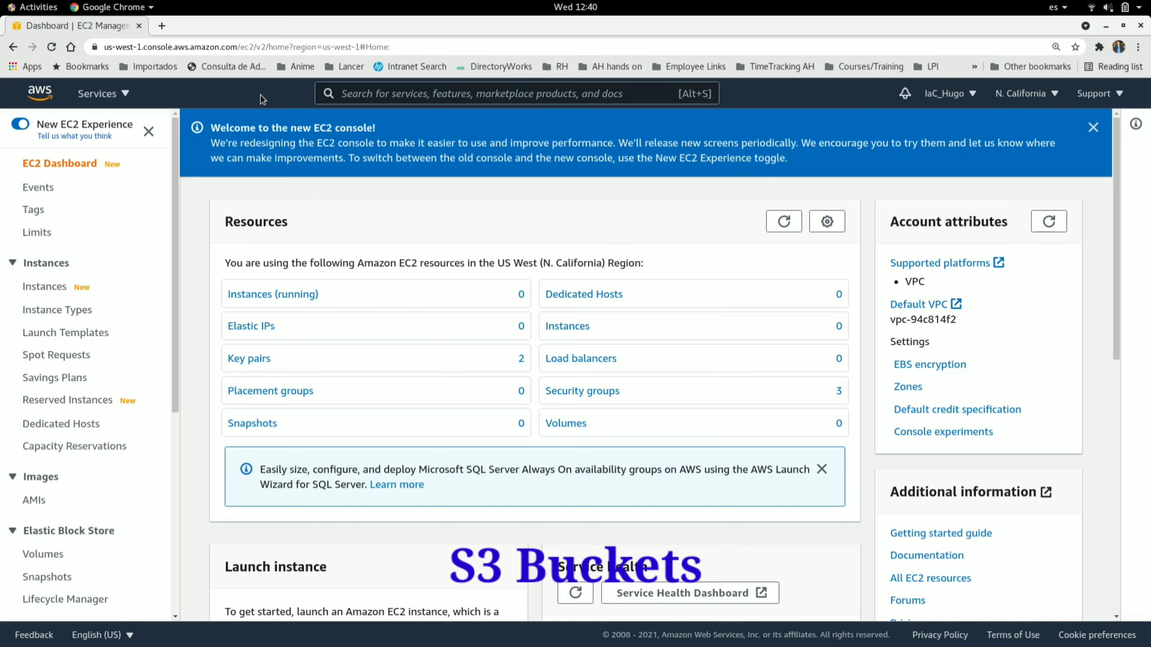
Find the S3 service in the console and open it
click(367, 94)
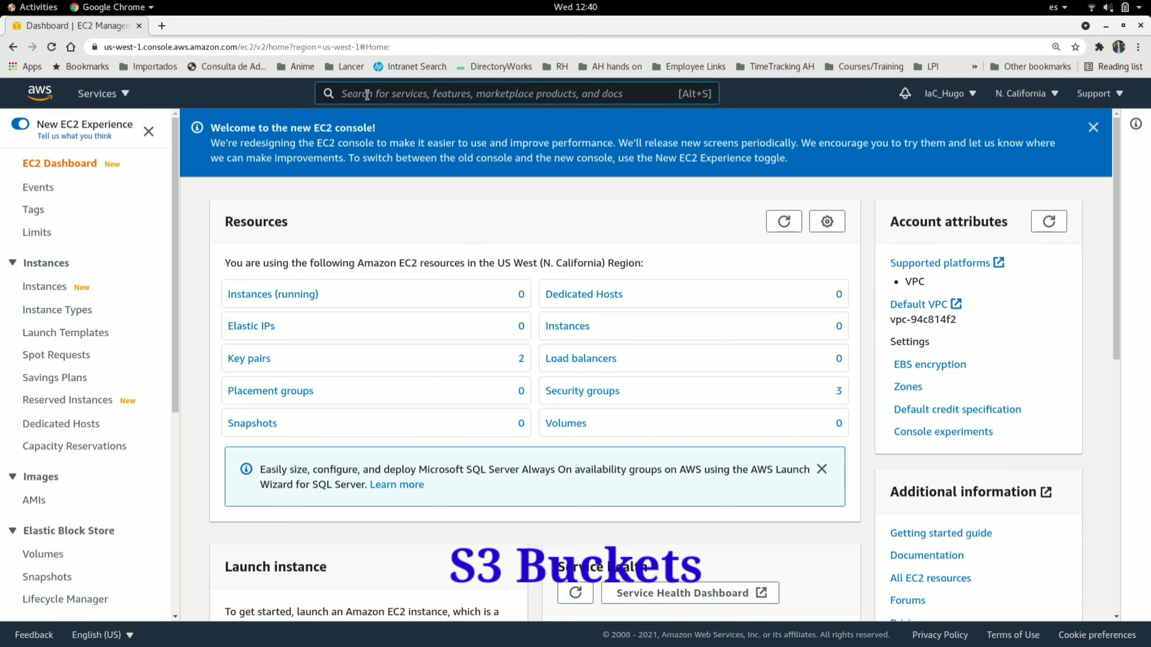
text(s3)
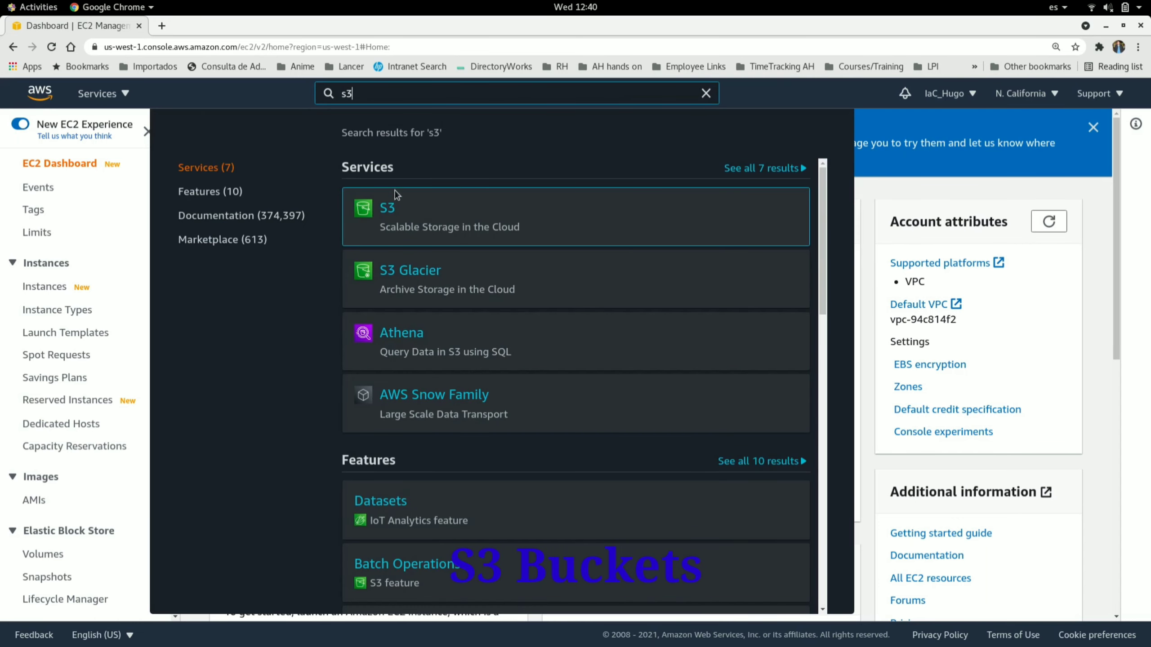
click(391, 211)
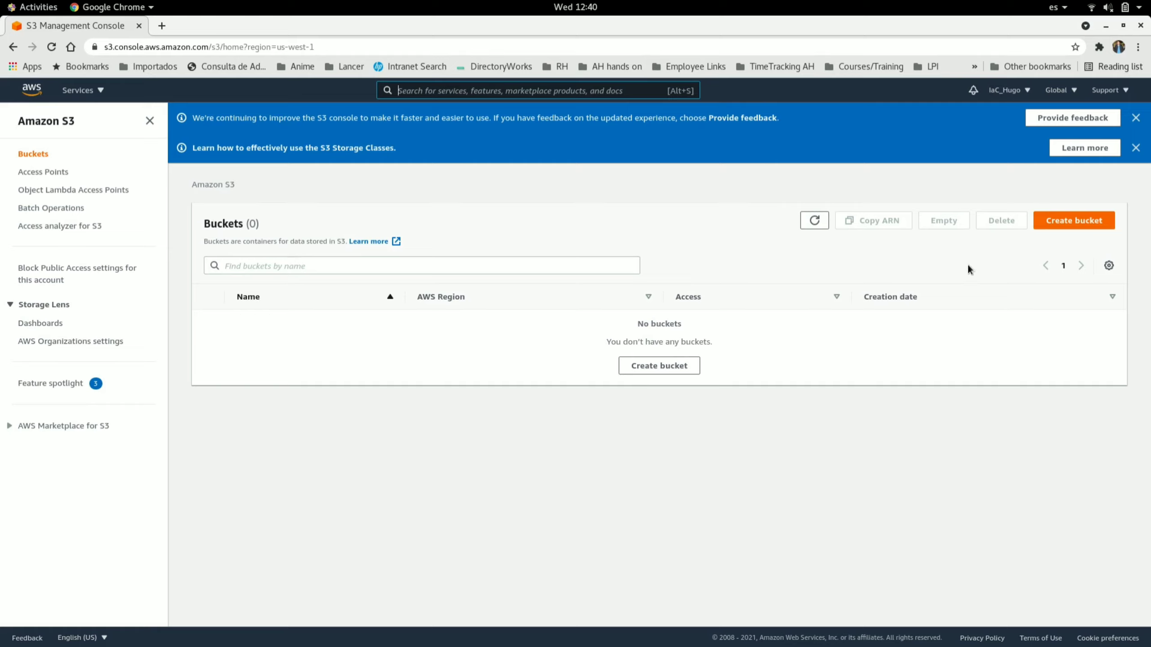
Start creating a new bucket and name it myfirstbucket
click(1055, 221)
click(159, 297)
text(myfirstbucket)
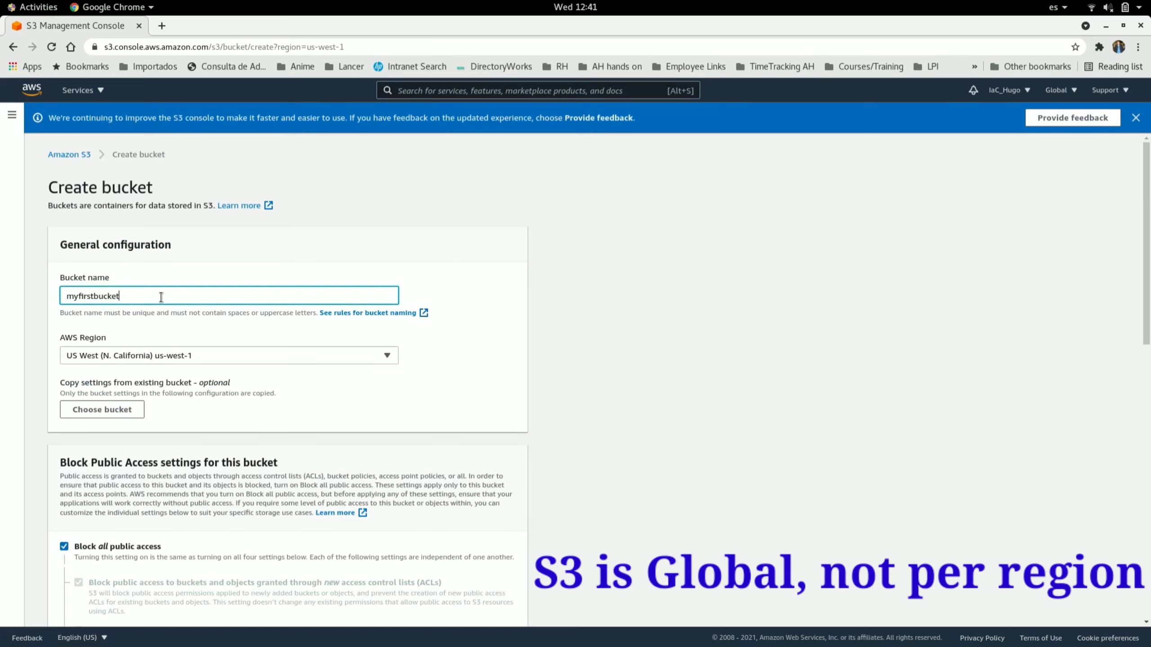
Review the region and public access settings, keep all public access blocked, and enable bucket versioning
scroll(144, 335, down, 2)
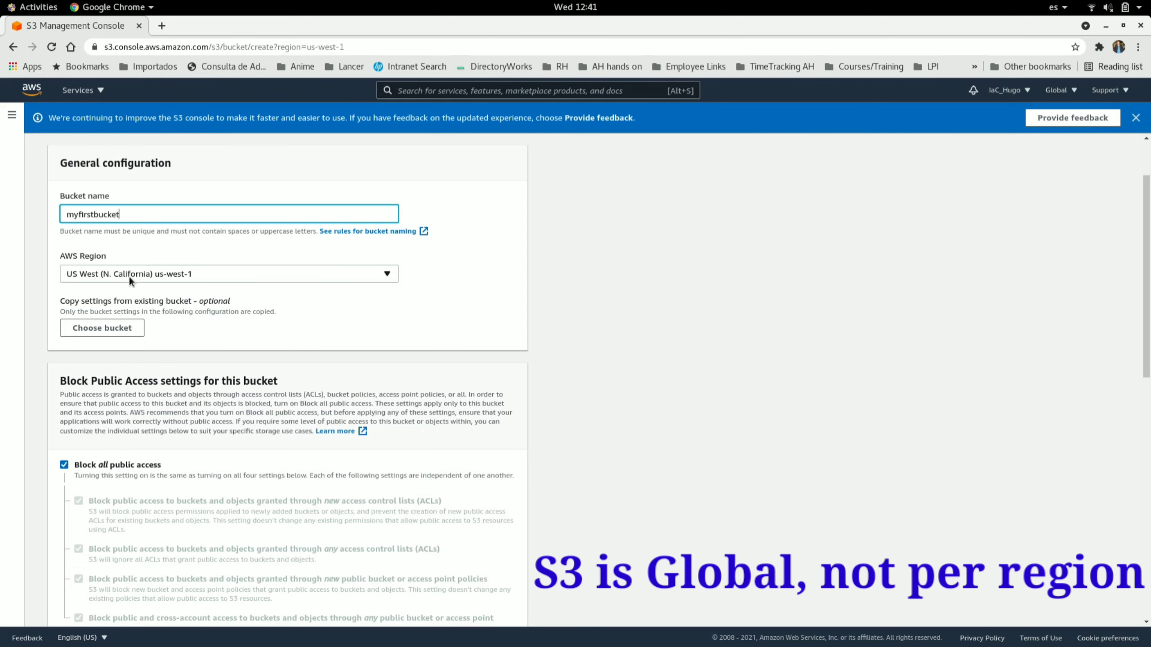
scroll(185, 308, down, 1)
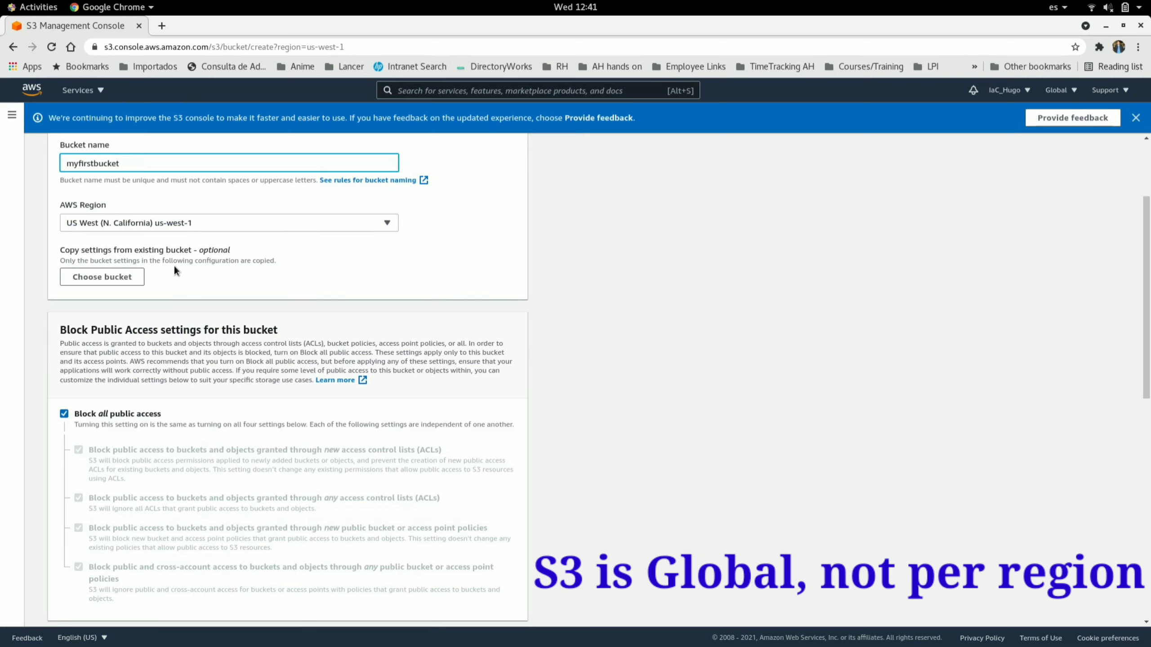
scroll(174, 266, down, 1)
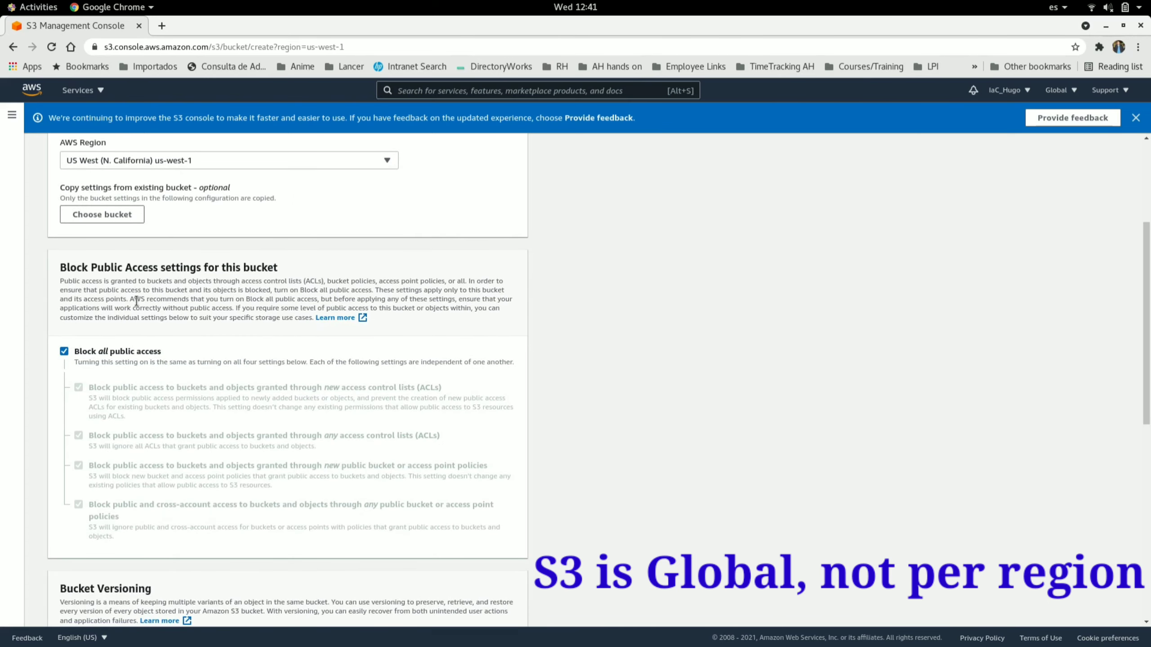
scroll(136, 301, down, 2)
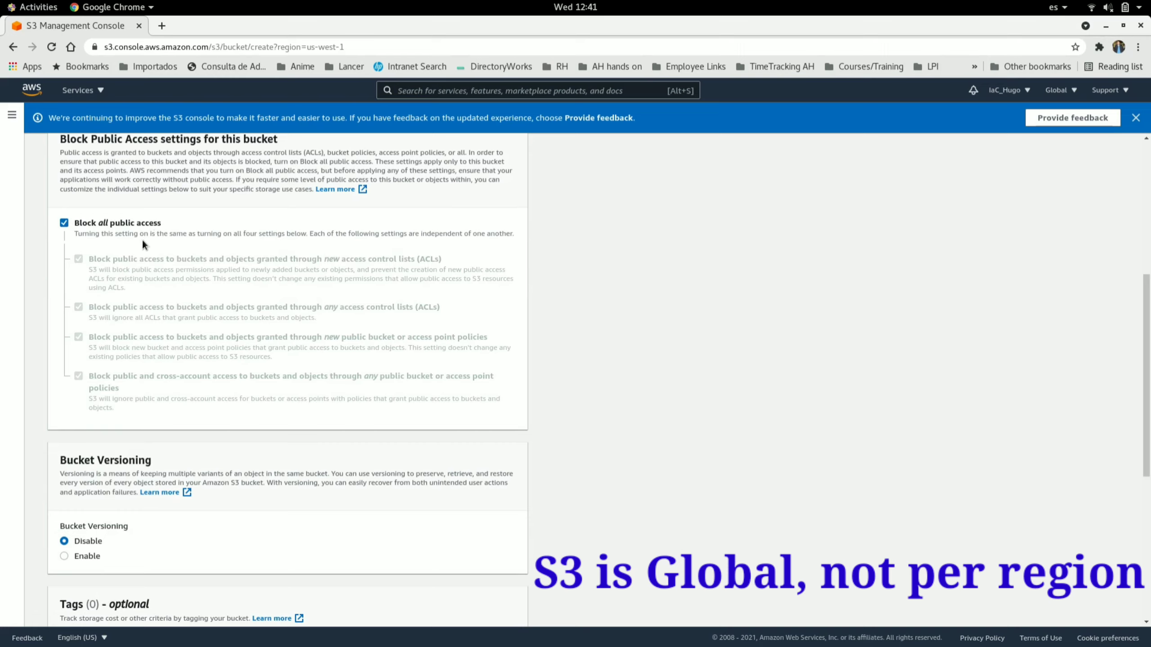
scroll(143, 245, down, 3)
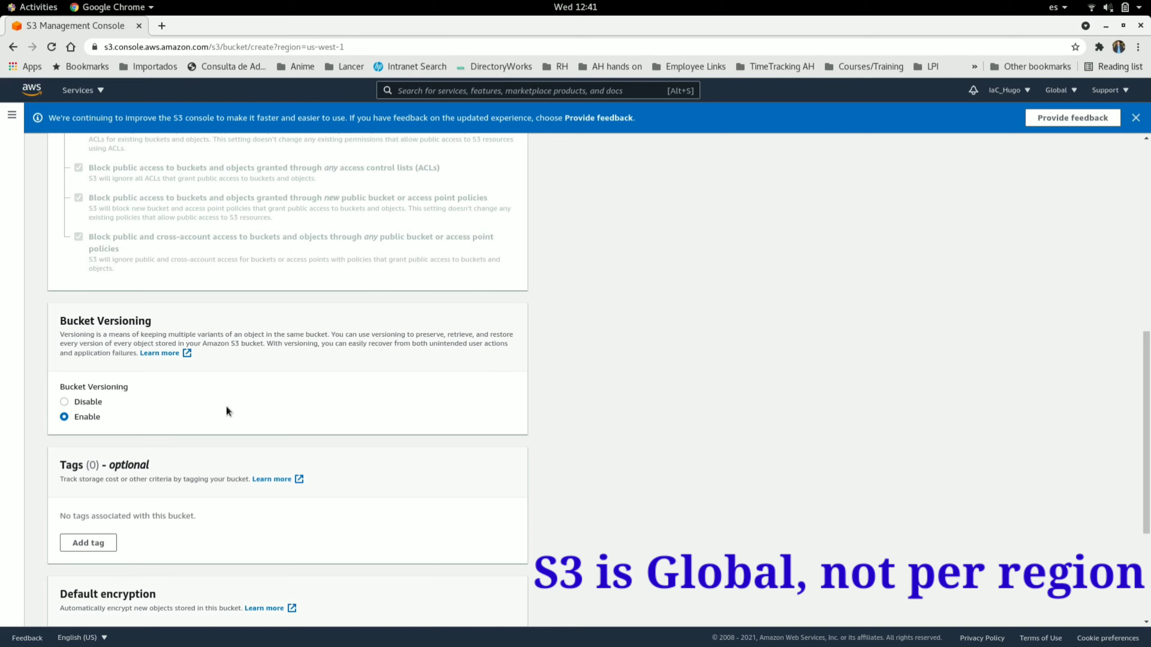
Add a tag to the bucket with the key Name and the value MyBucket
scroll(227, 407, down, 4)
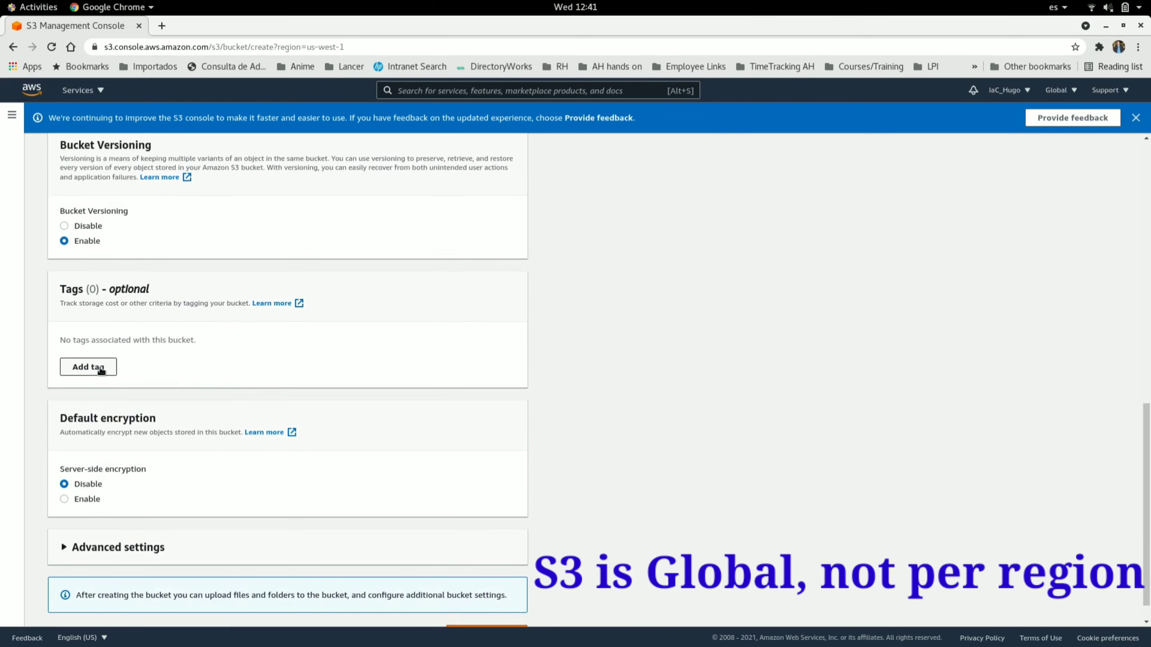
click(96, 367)
click(107, 358)
text(Name)
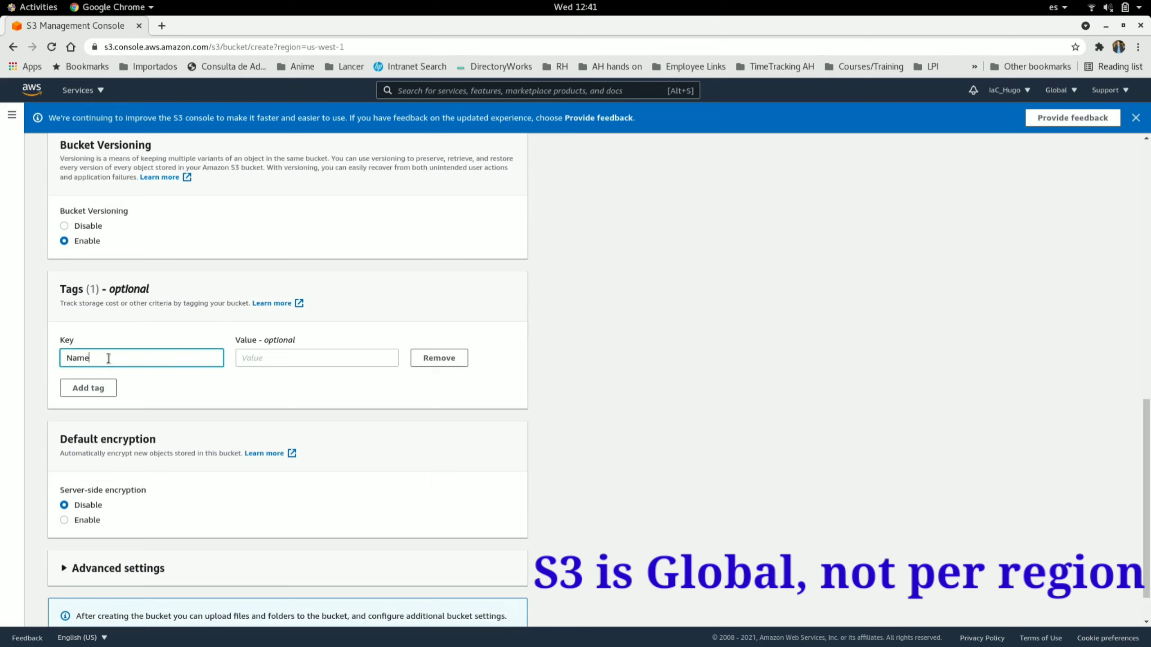
click(256, 356)
text(MyBucket)
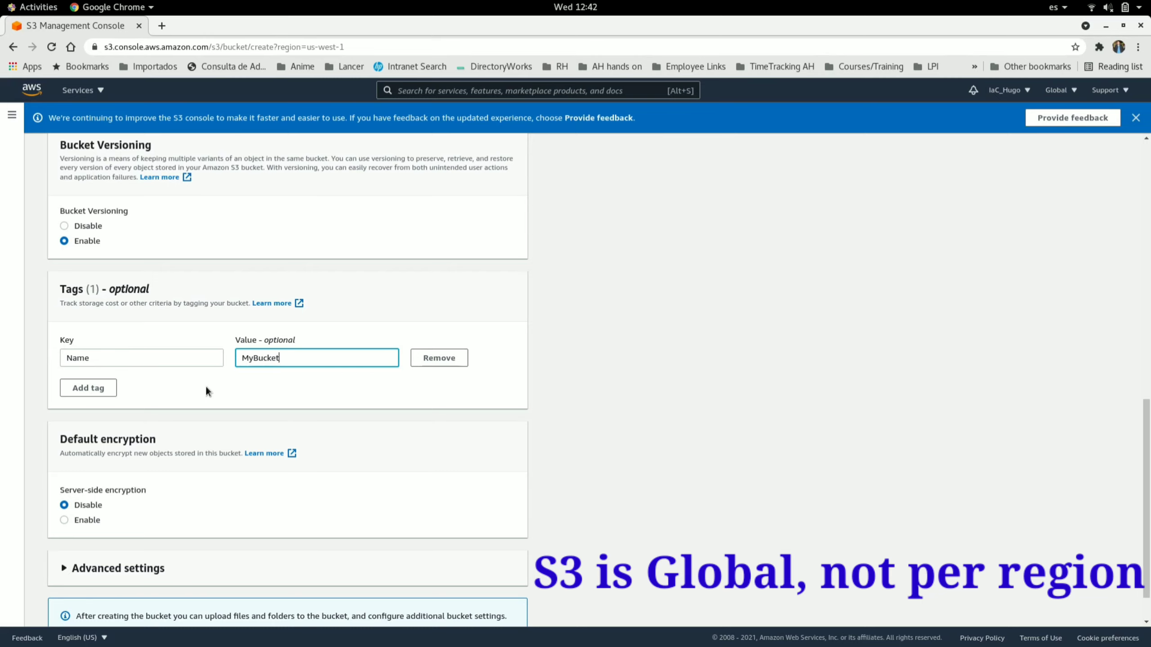
Enable server-side encryption for the bucket with the Amazon S3 key (SSE-S3) type
scroll(207, 387, down, 2)
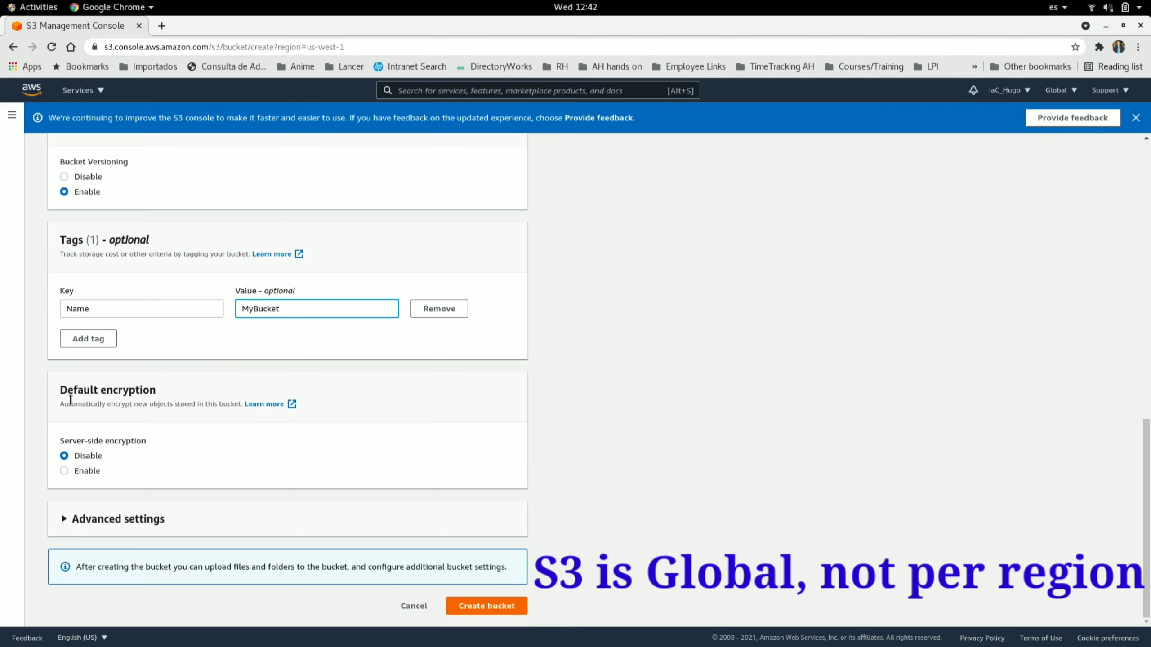
click(86, 472)
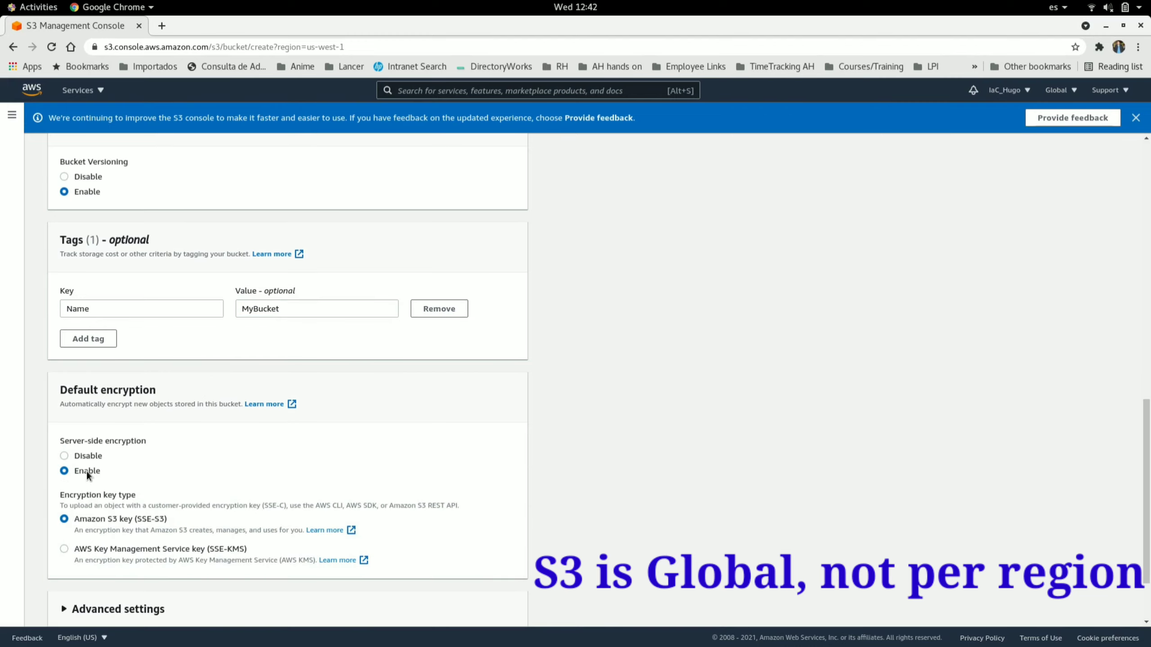
scroll(186, 472, down, 2)
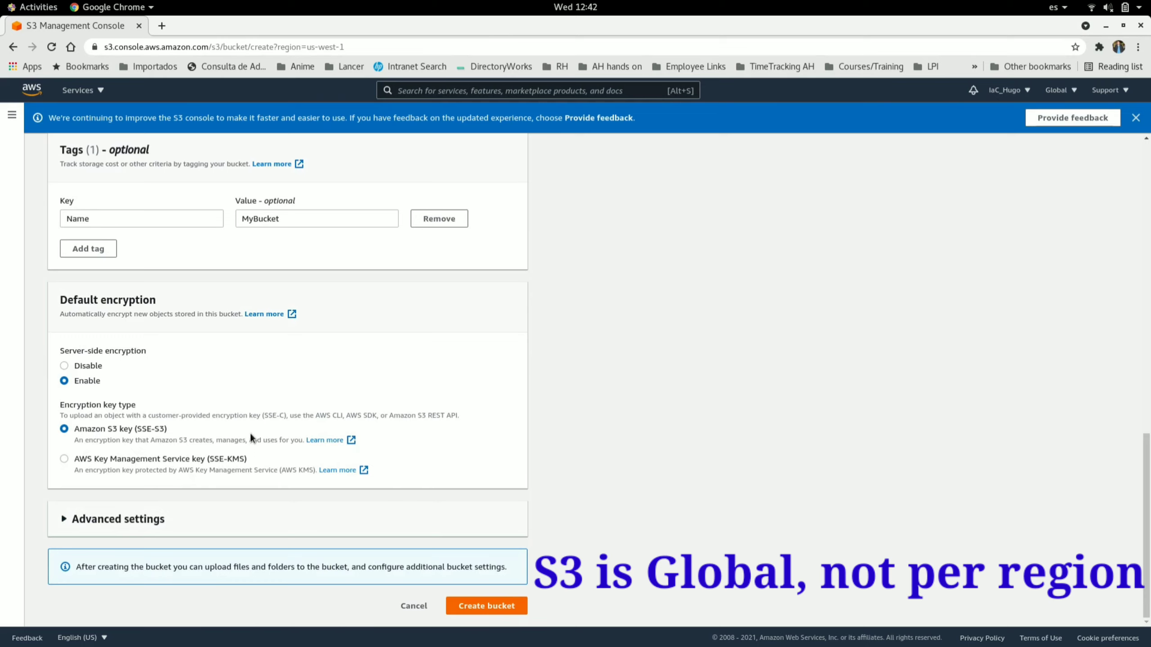
Check the Object Lock setting, leave it disabled, and try to create the bucket as myfirstbucket
click(116, 520)
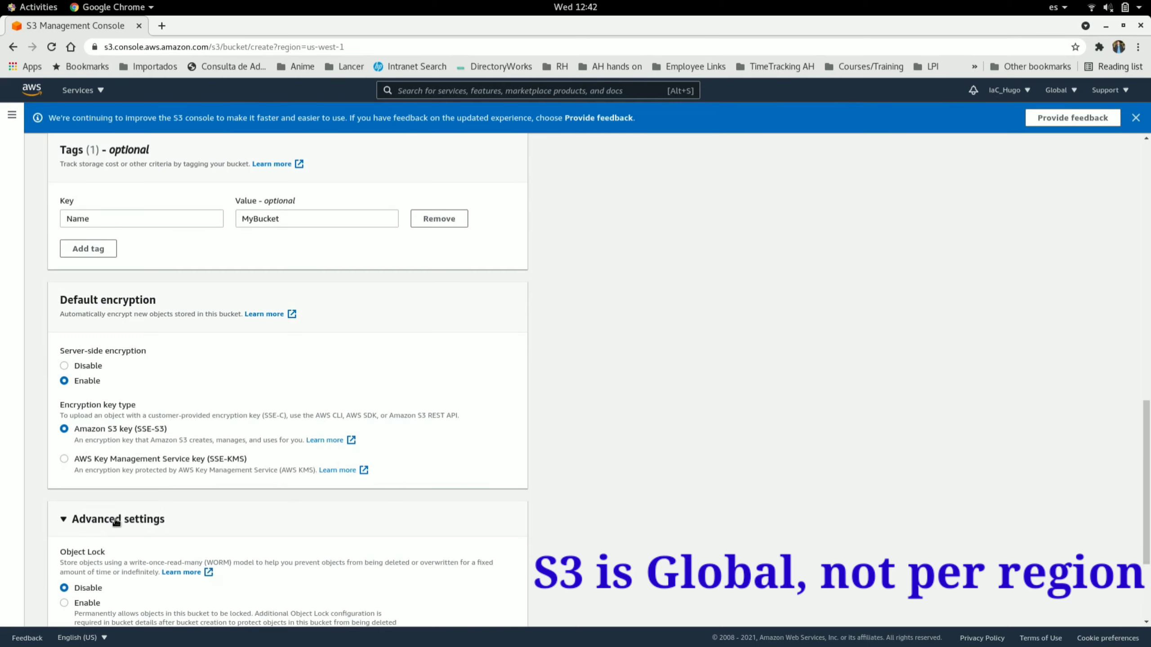
scroll(116, 521, down, 5)
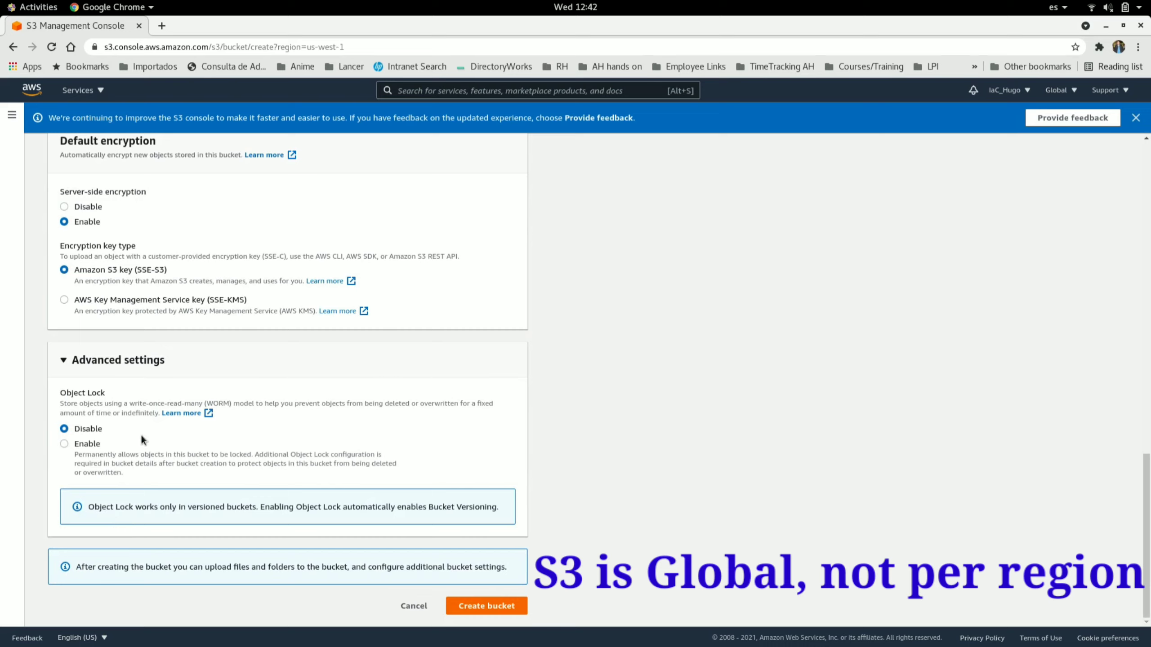
click(478, 607)
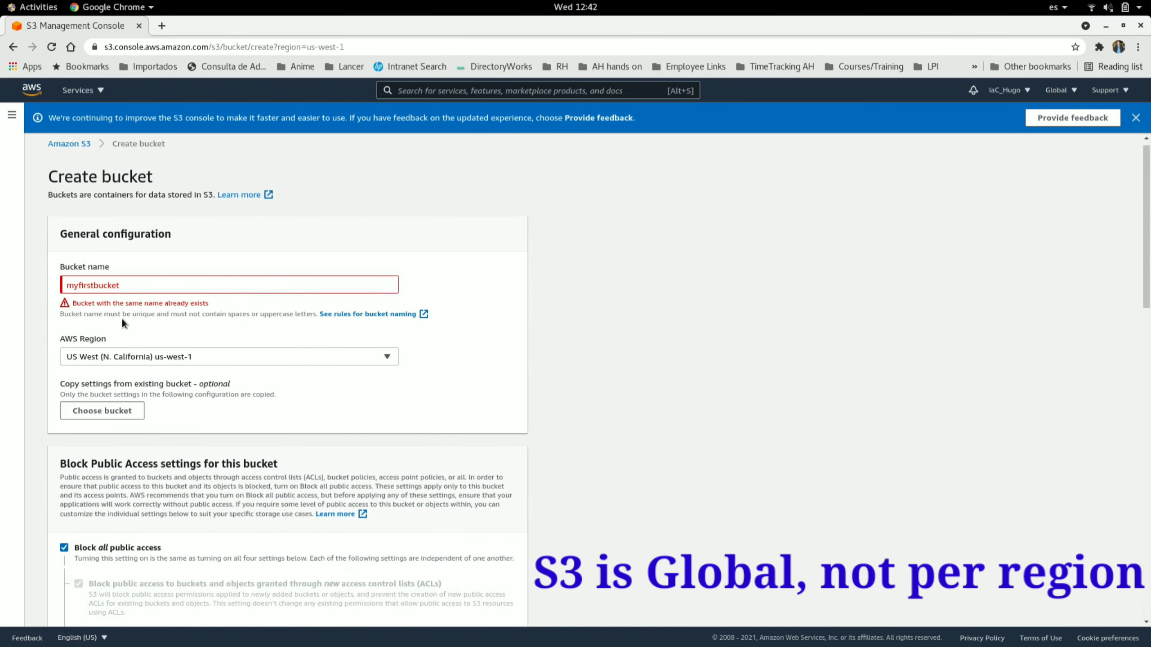
Change the bucket name to myfirstbucket2 and try to create the bucket again
click(146, 285)
key(BackSpace)
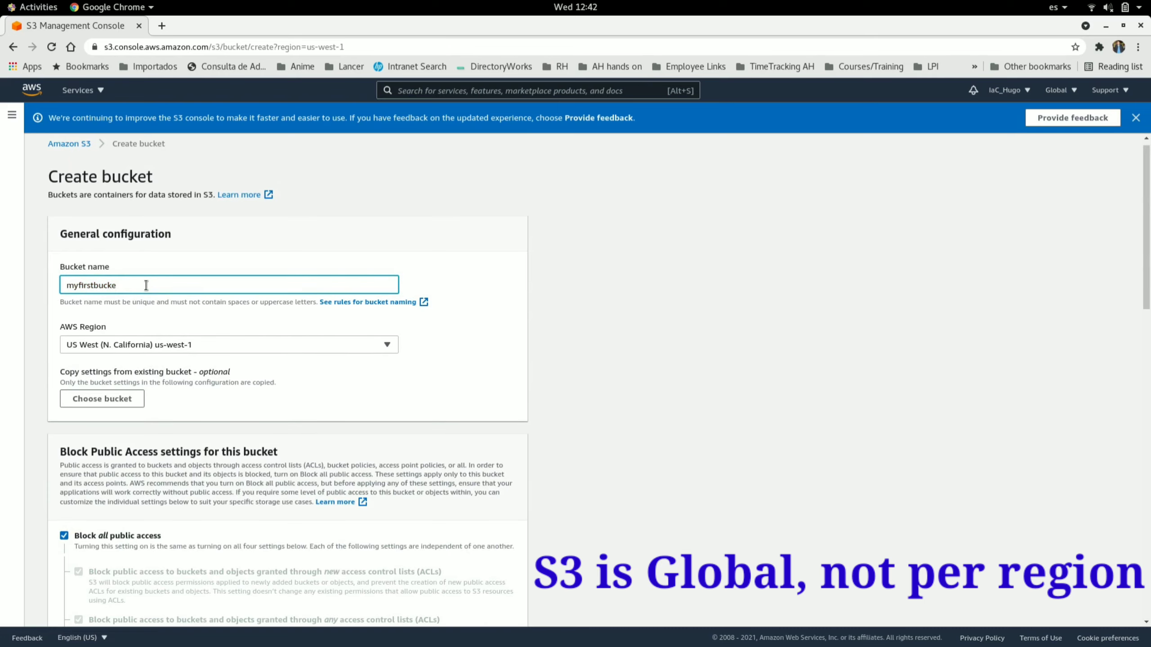
key(BackSpace)
key(BackSpace)
key(BackSpace)
key(BackSpace)
key(BackSpace)
text(bucket2)
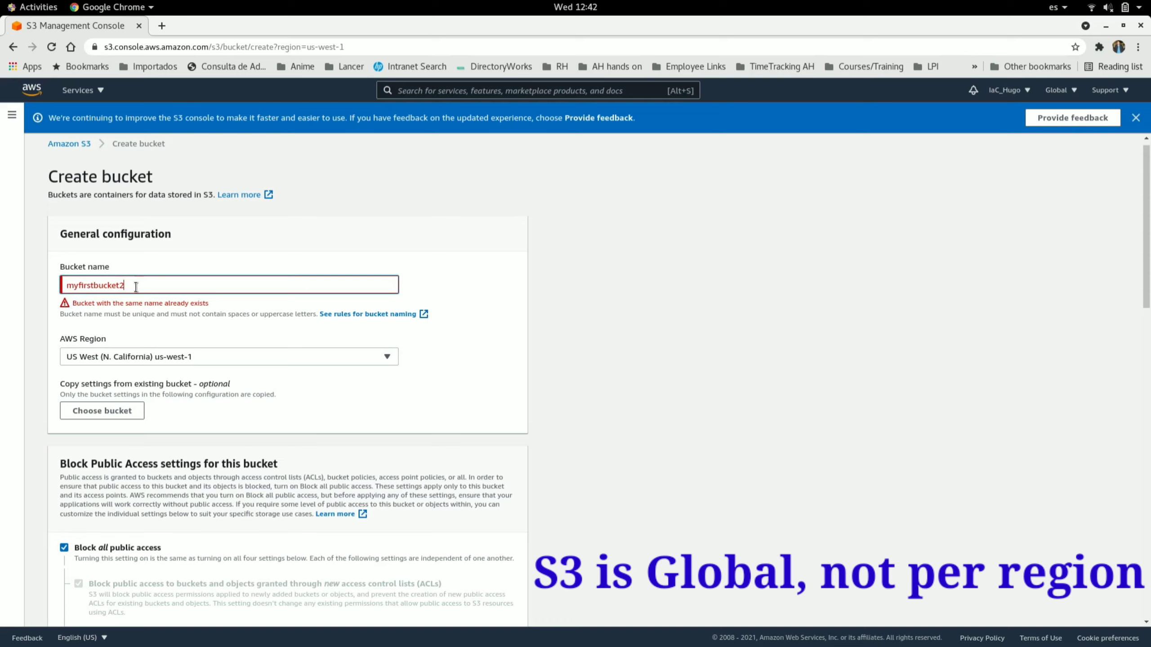
Extend the bucket name to myfirstbucket2999898 and create the bucket
double_click(93, 286)
double_click(141, 281)
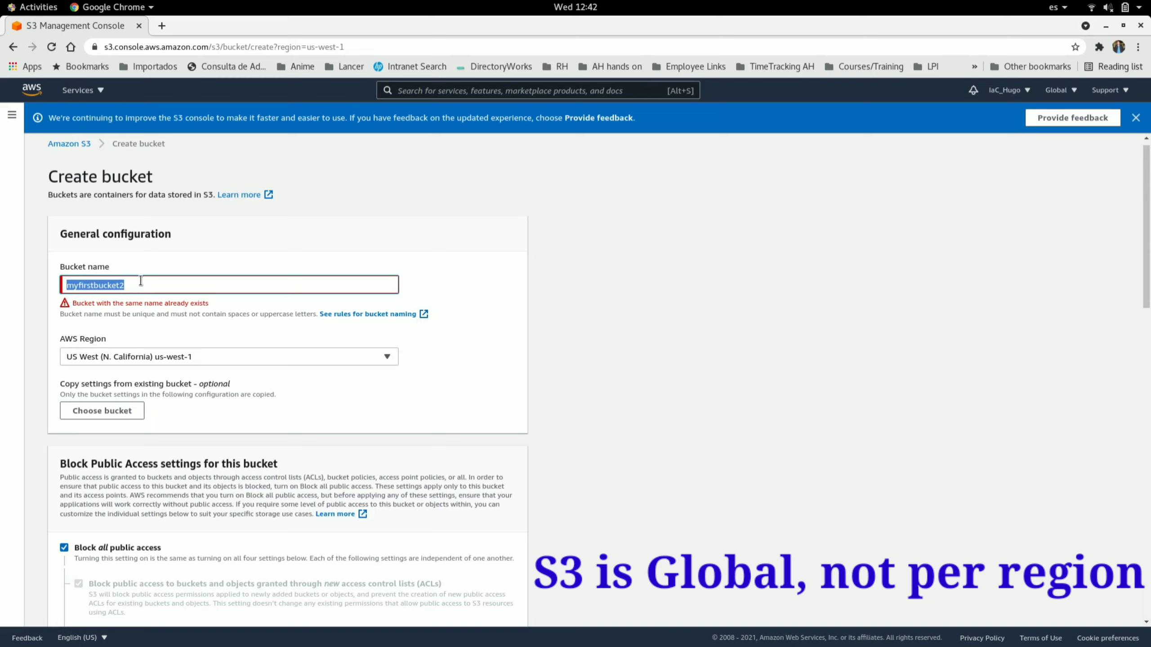
click(141, 281)
text(999898)
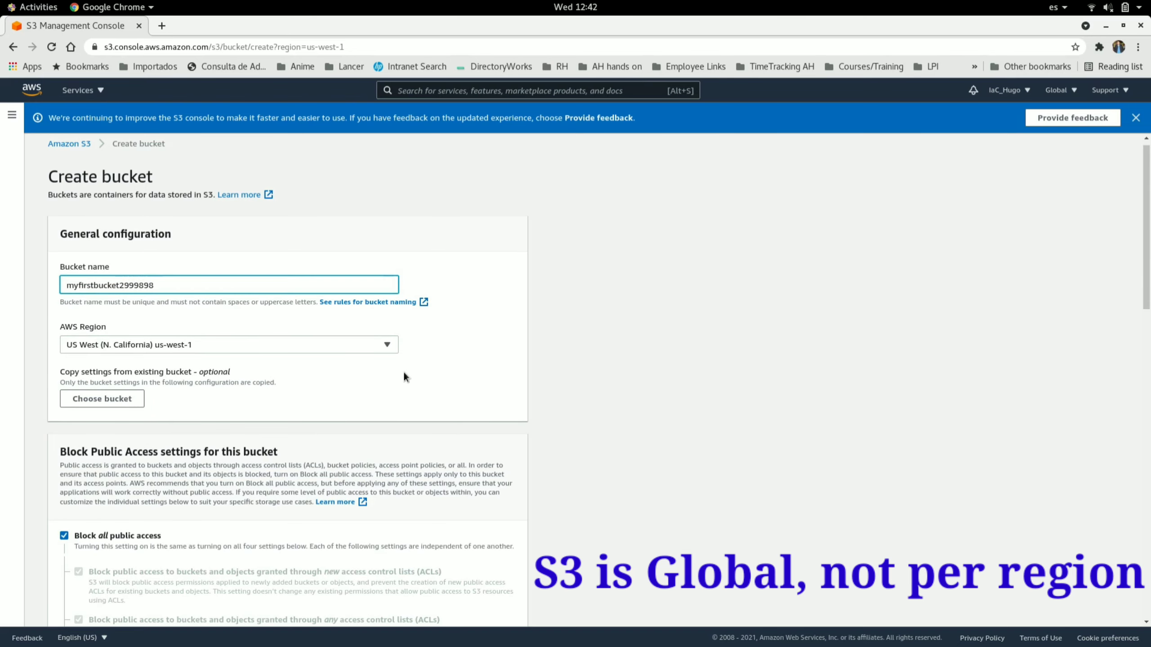
scroll(404, 376, down, 15)
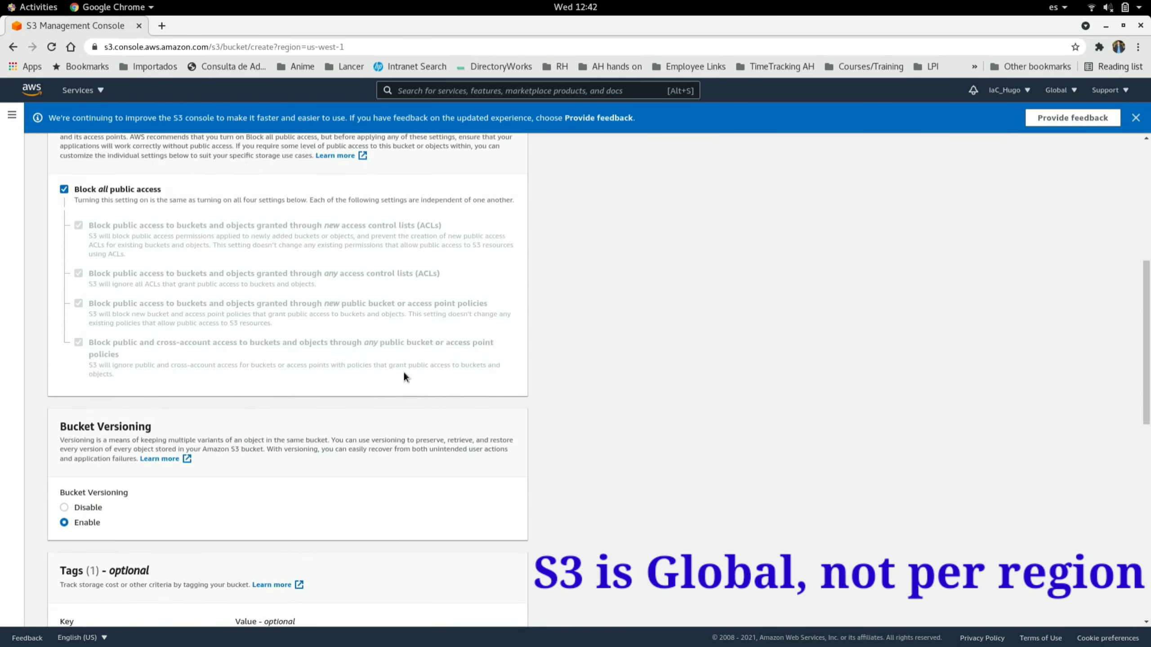
click(494, 606)
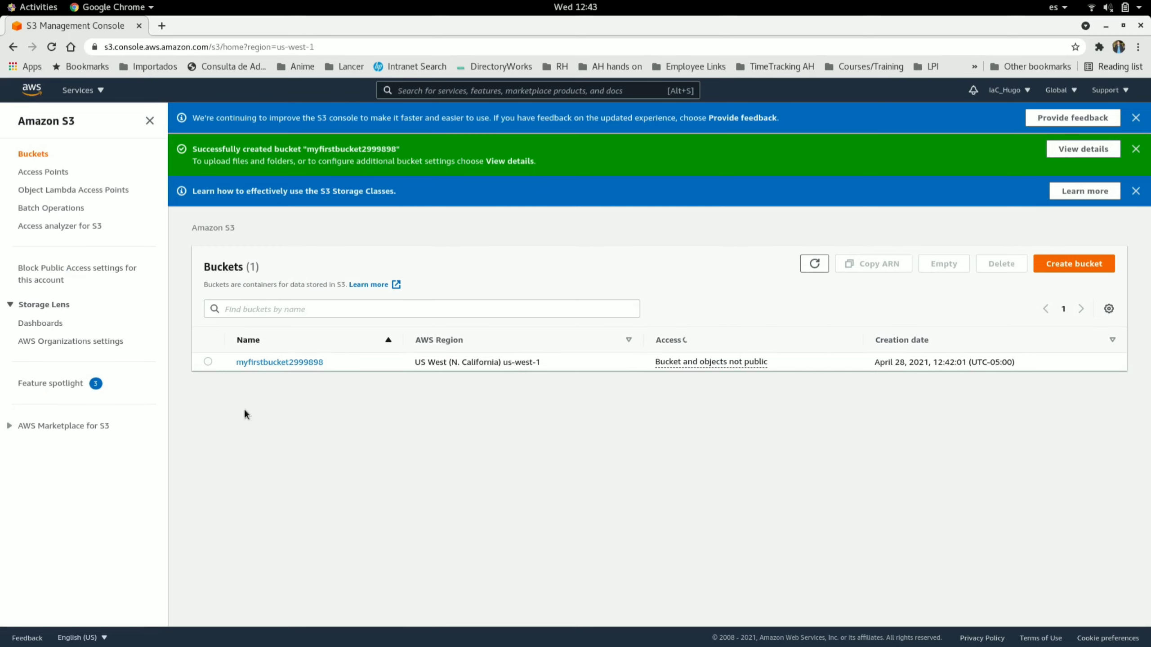
Open the new bucket and examine its properties, including versioning, tags, default encryption and access logging
click(267, 363)
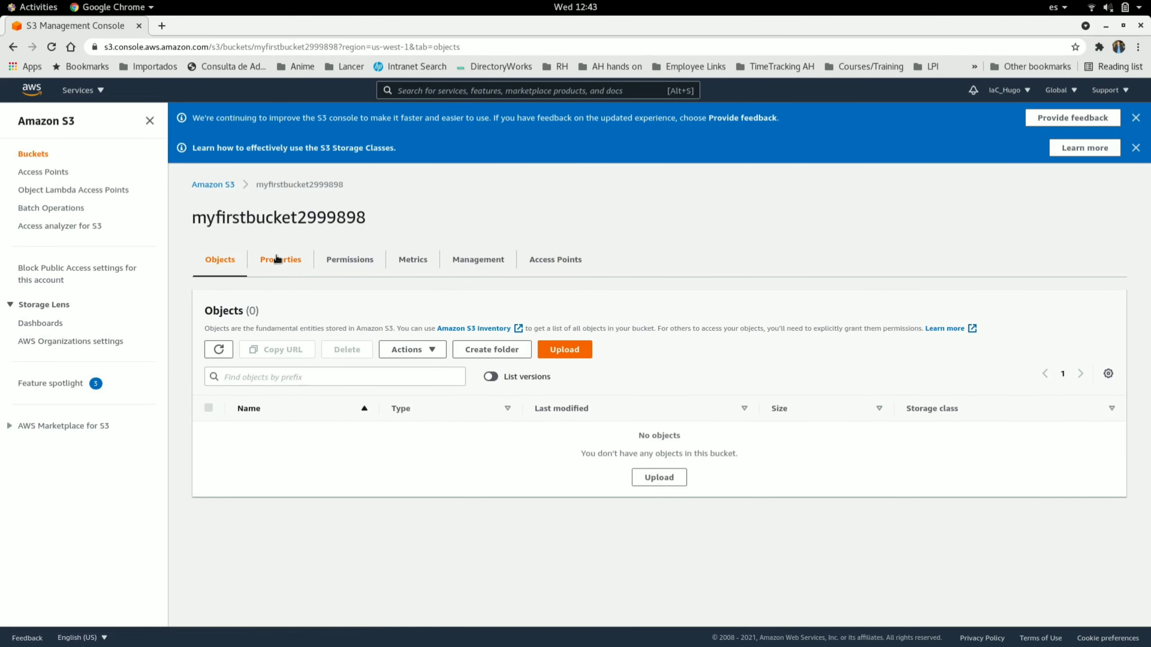
click(277, 258)
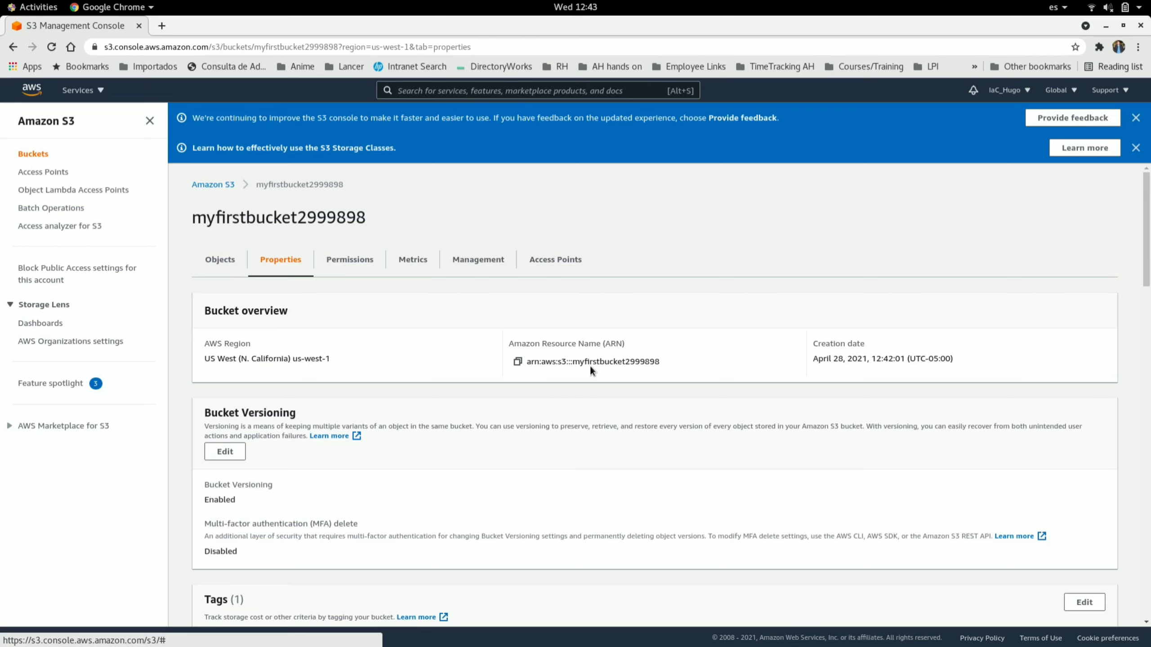
scroll(561, 380, down, 5)
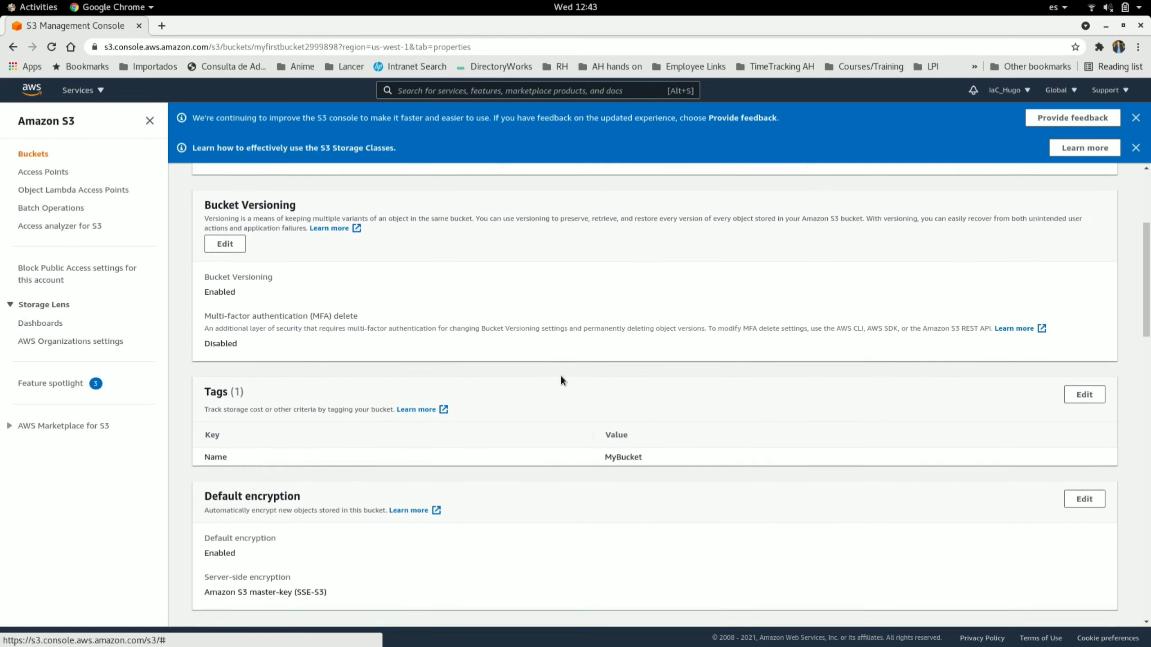
scroll(561, 380, down, 3)
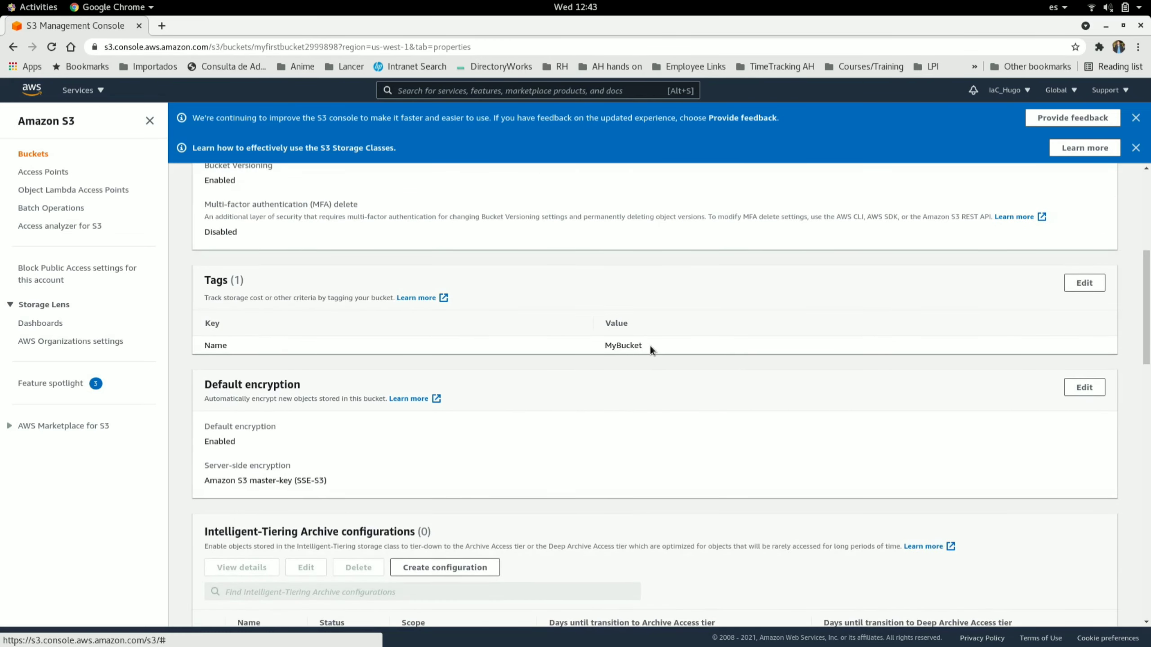
scroll(650, 345, down, 8)
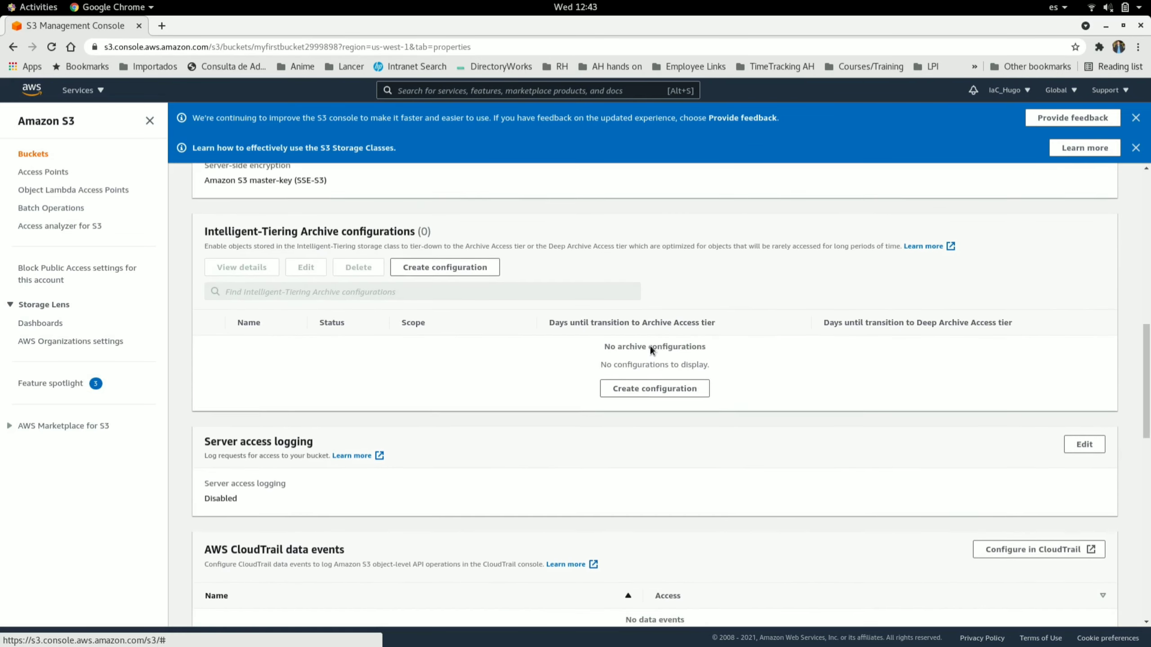
scroll(649, 344, up, 14)
scroll(651, 349, up, 1)
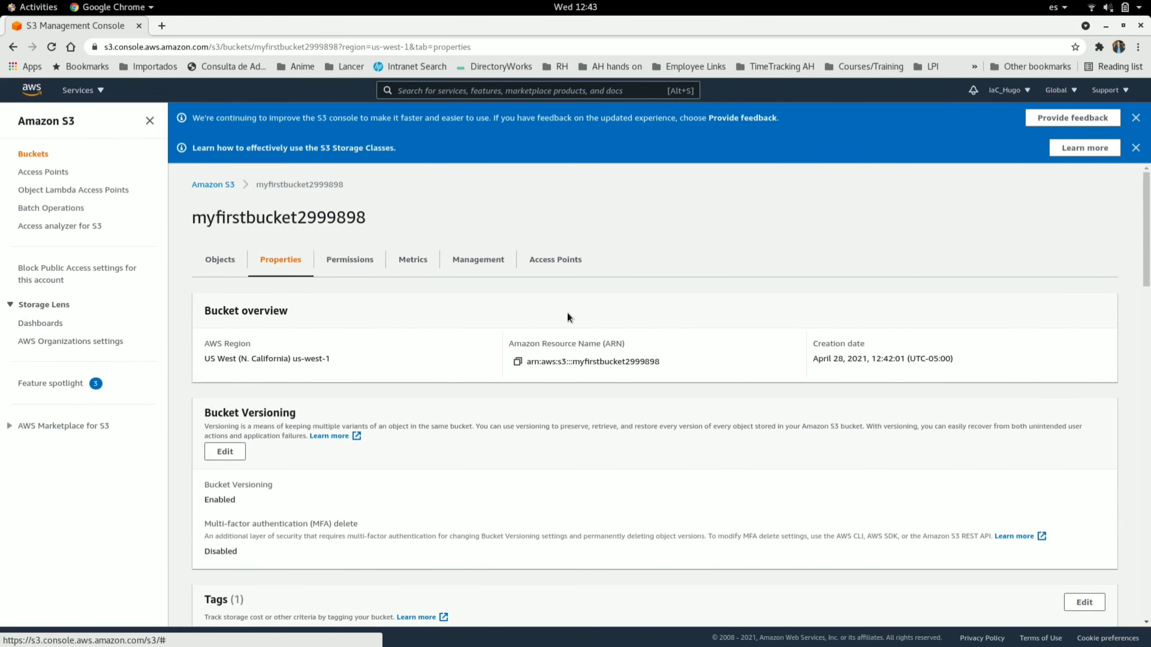
Examine the bucket's permissions, including public access blocking, bucket policy, object ownership, access control list and CORS
click(361, 265)
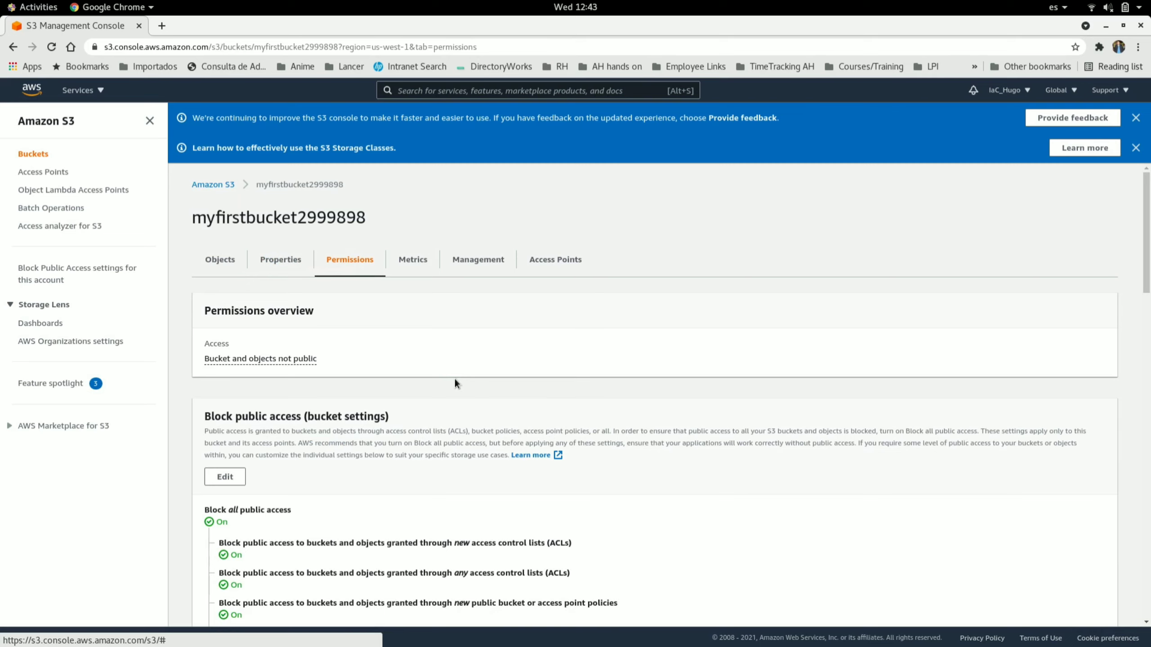
scroll(455, 379, down, 3)
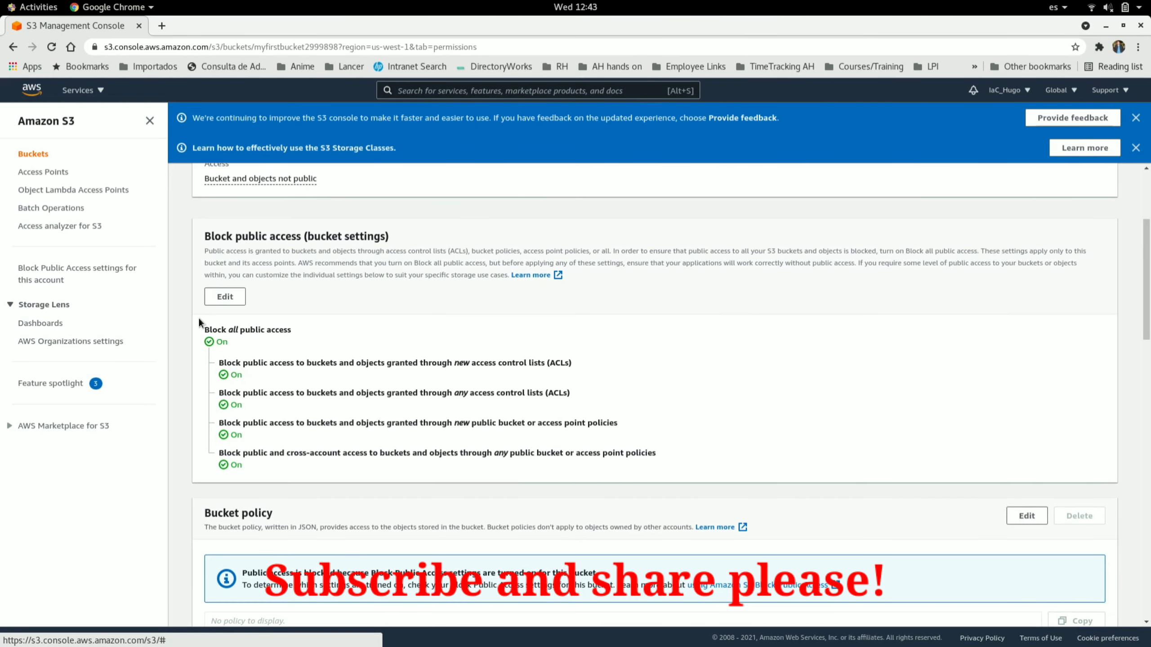
scroll(243, 419, down, 15)
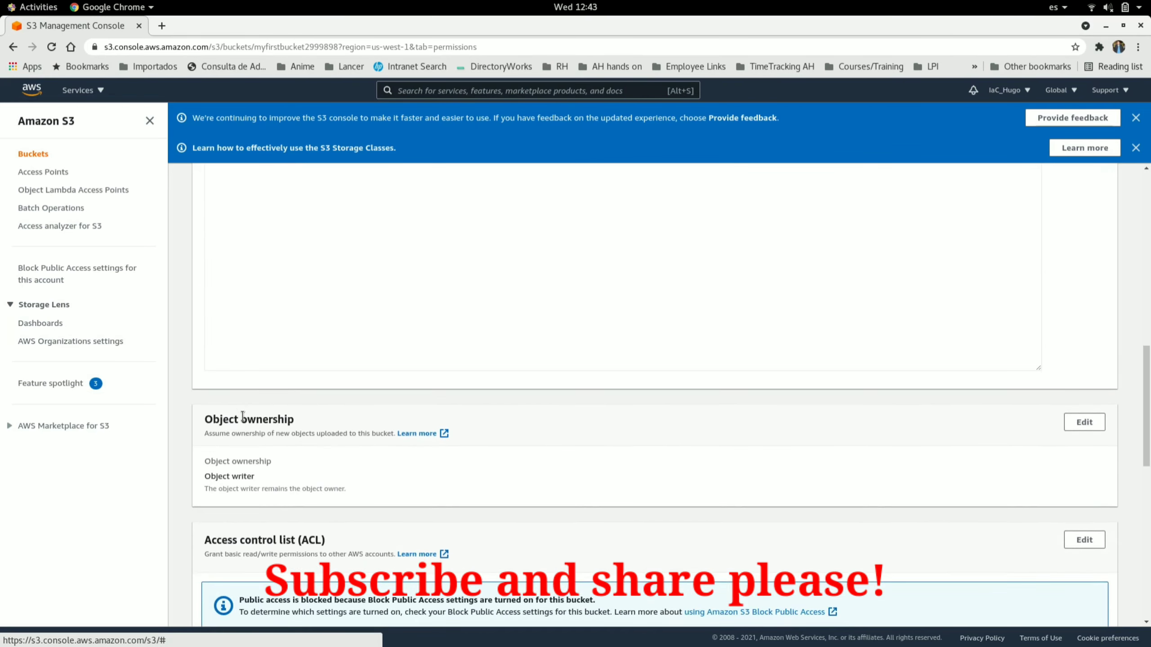
scroll(243, 418, down, 5)
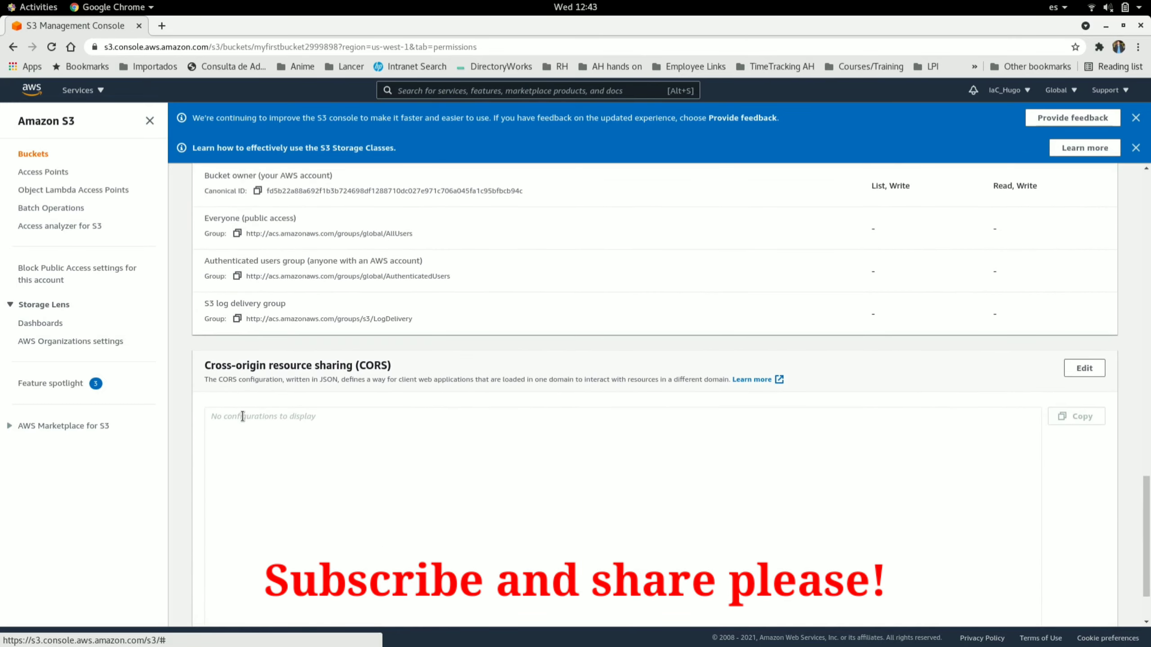
scroll(243, 415, up, 20)
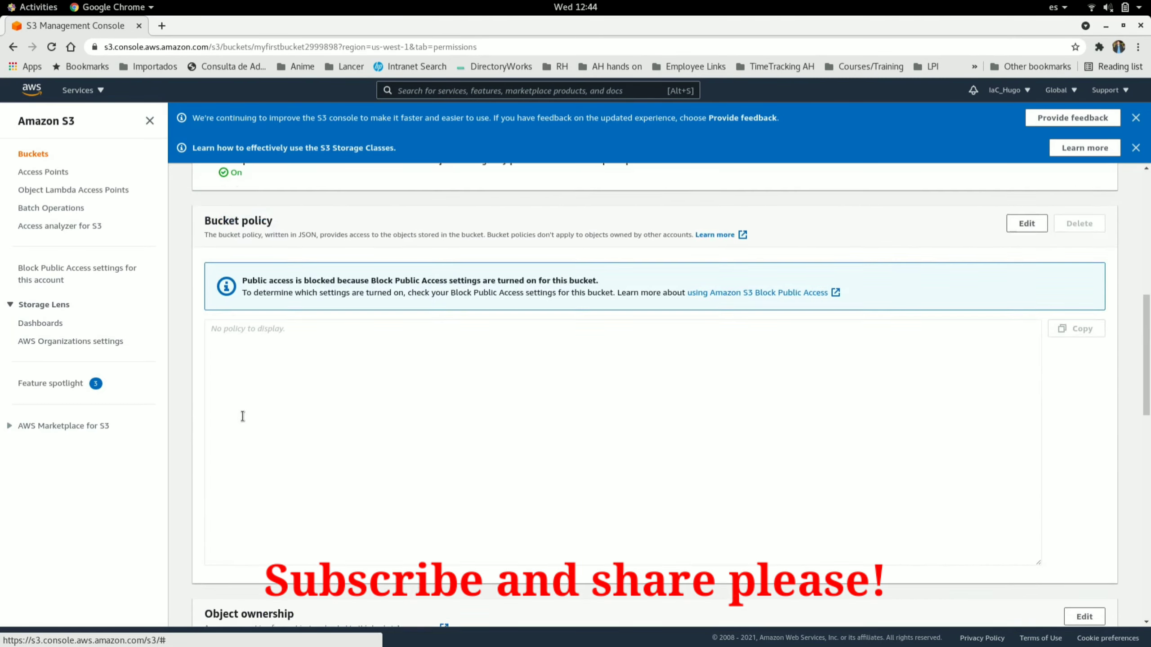